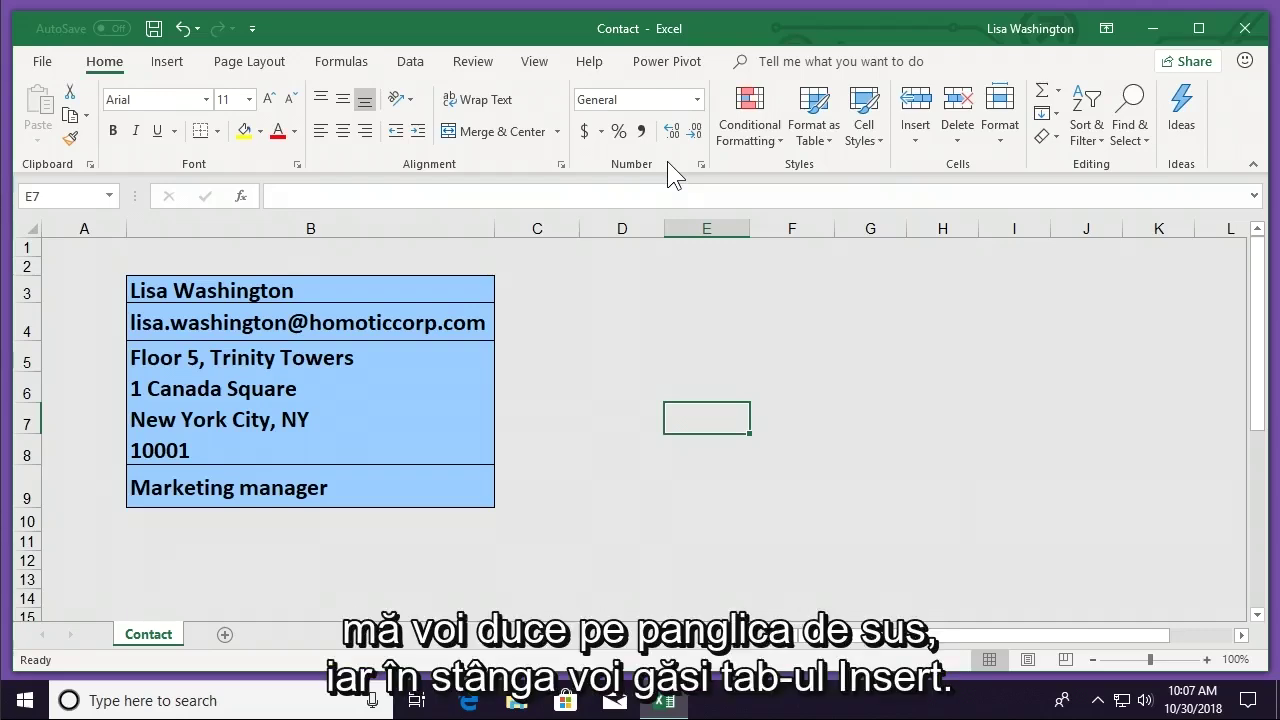
Insert the contact's portrait photo from the Desktop folder into the Contact sheet.
click(167, 66)
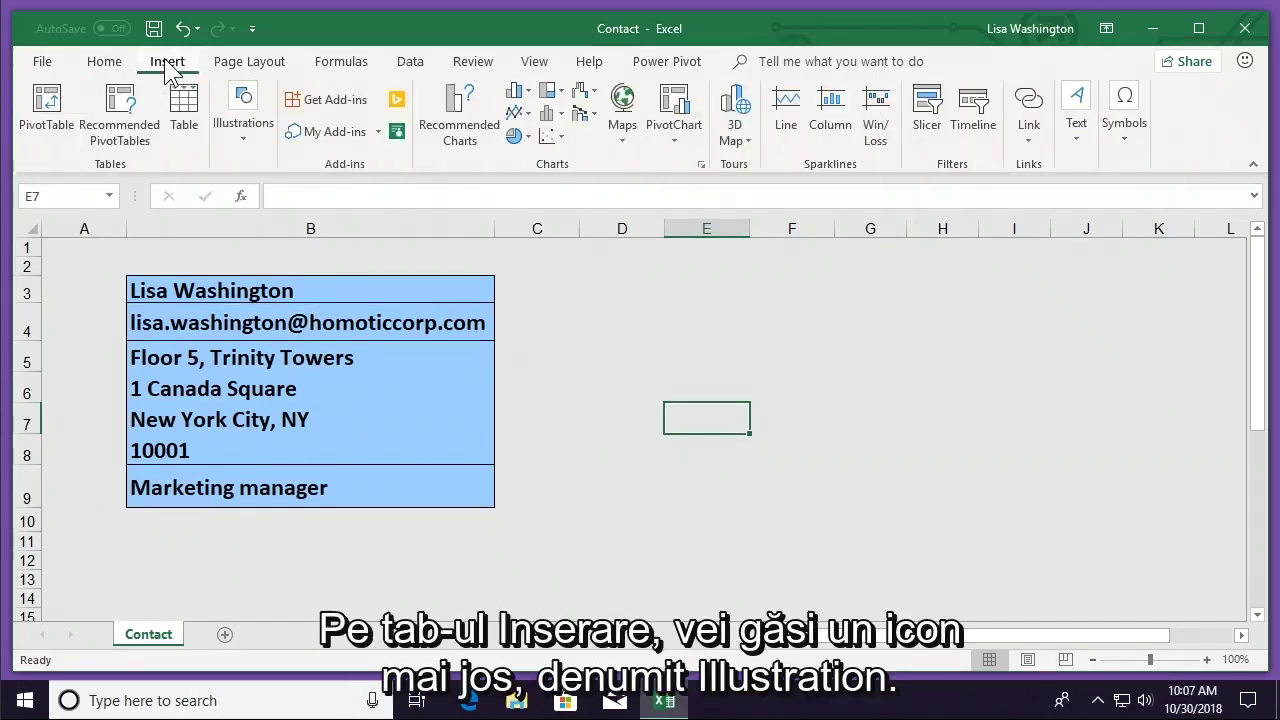
click(249, 98)
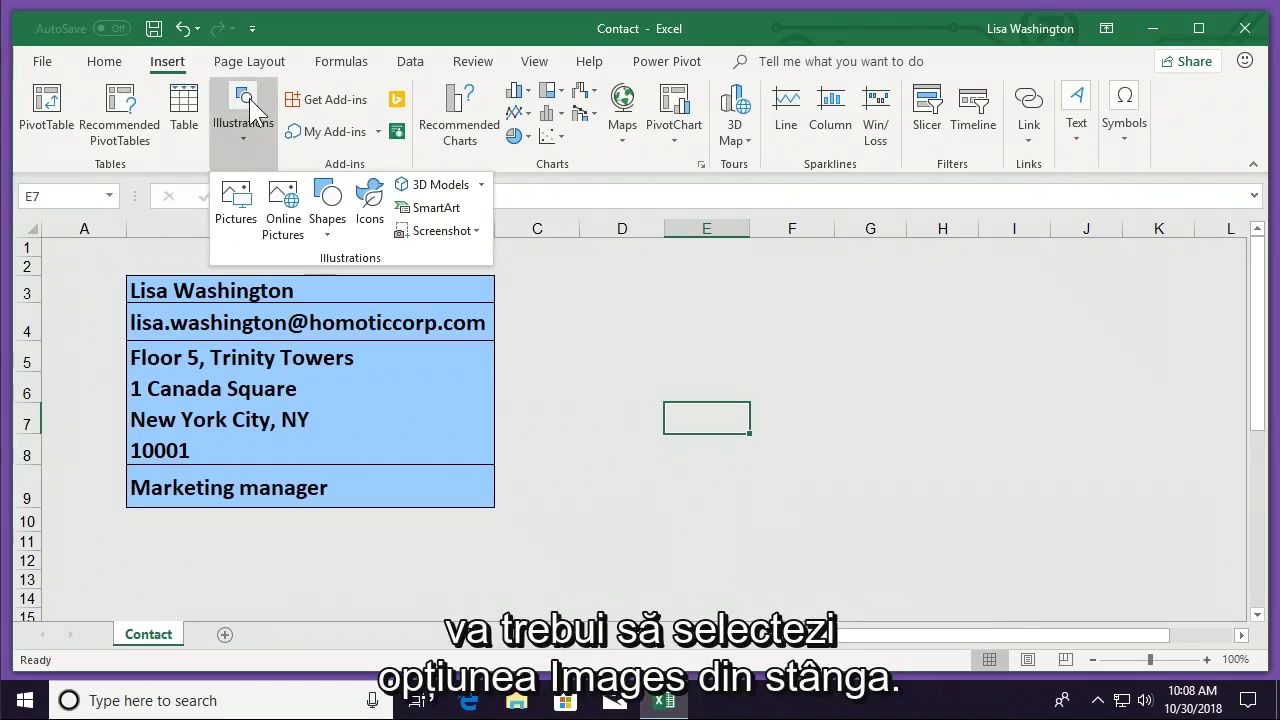
click(236, 196)
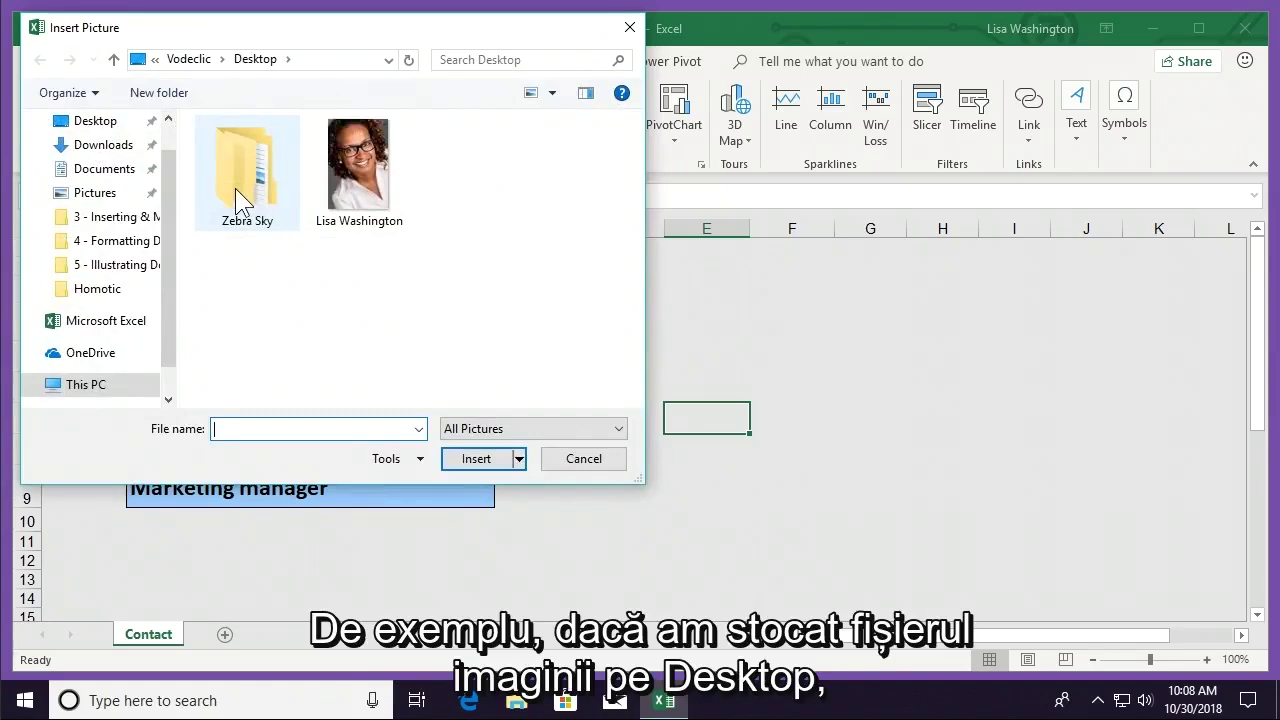
click(94, 130)
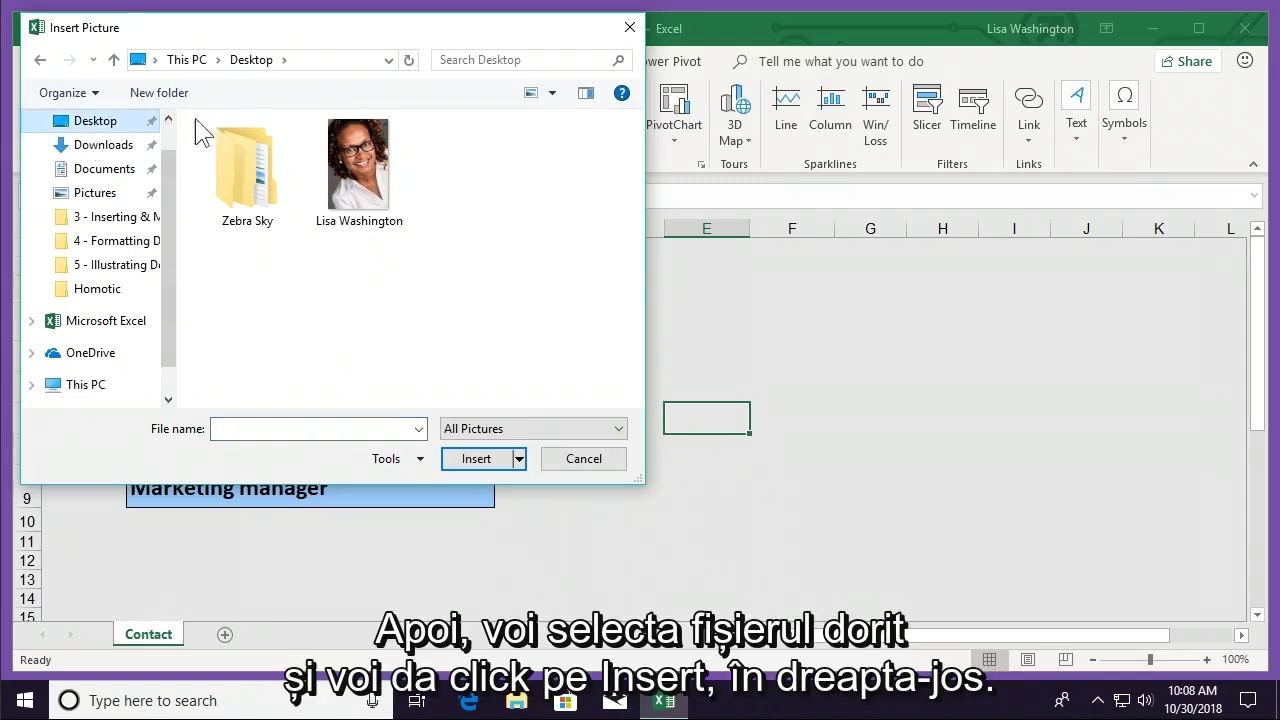
click(338, 153)
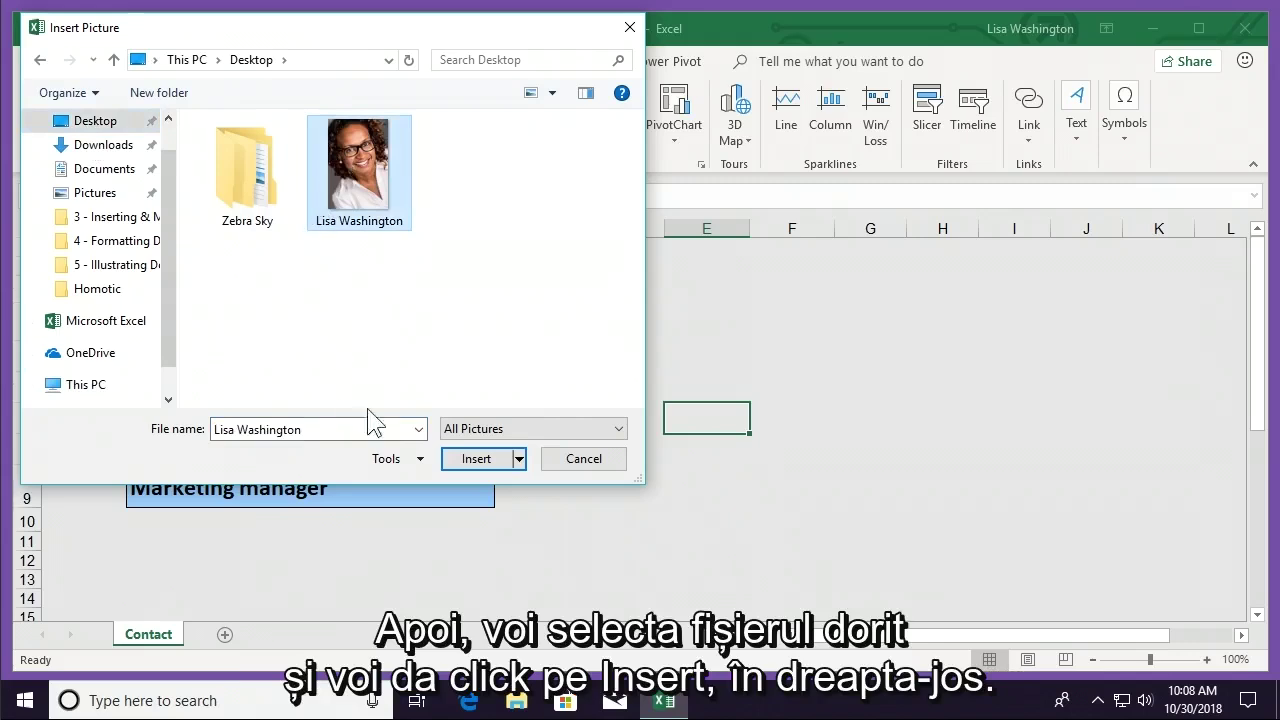
click(478, 458)
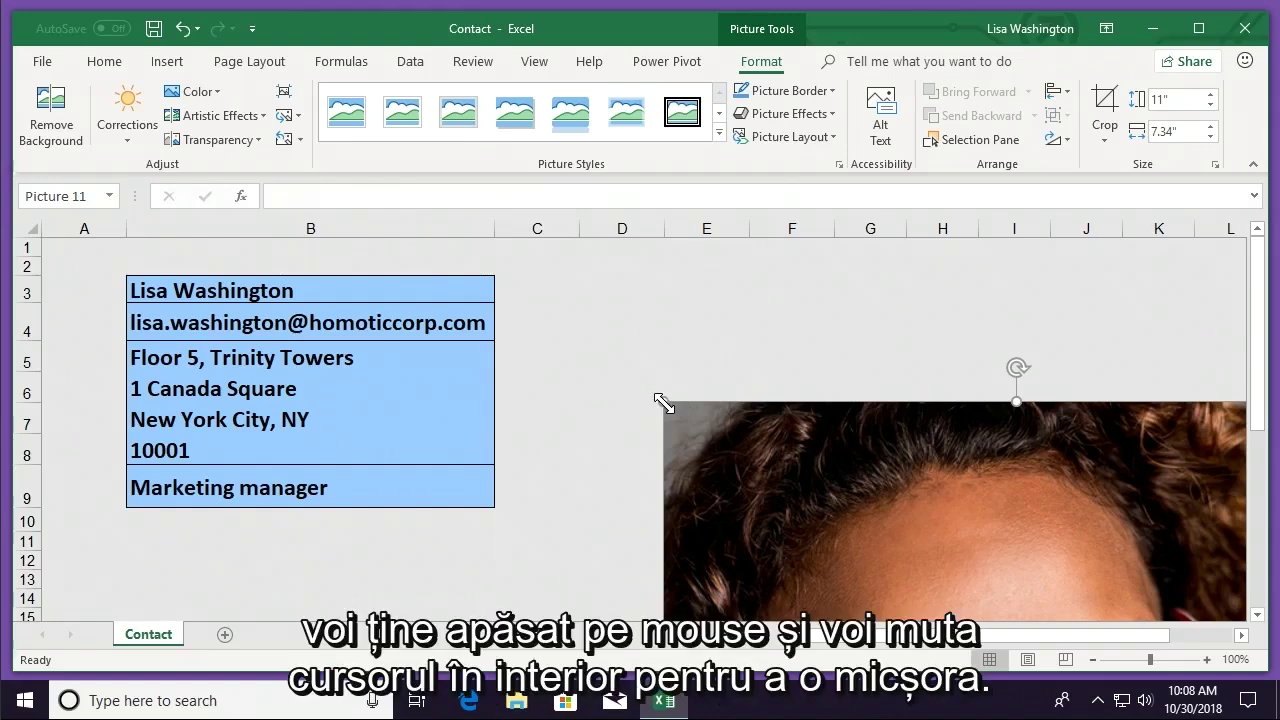
Shrink the portrait photo to a height of 3 inches and move it to columns I to K, starting at row 2.
drag(664, 403, 830, 495)
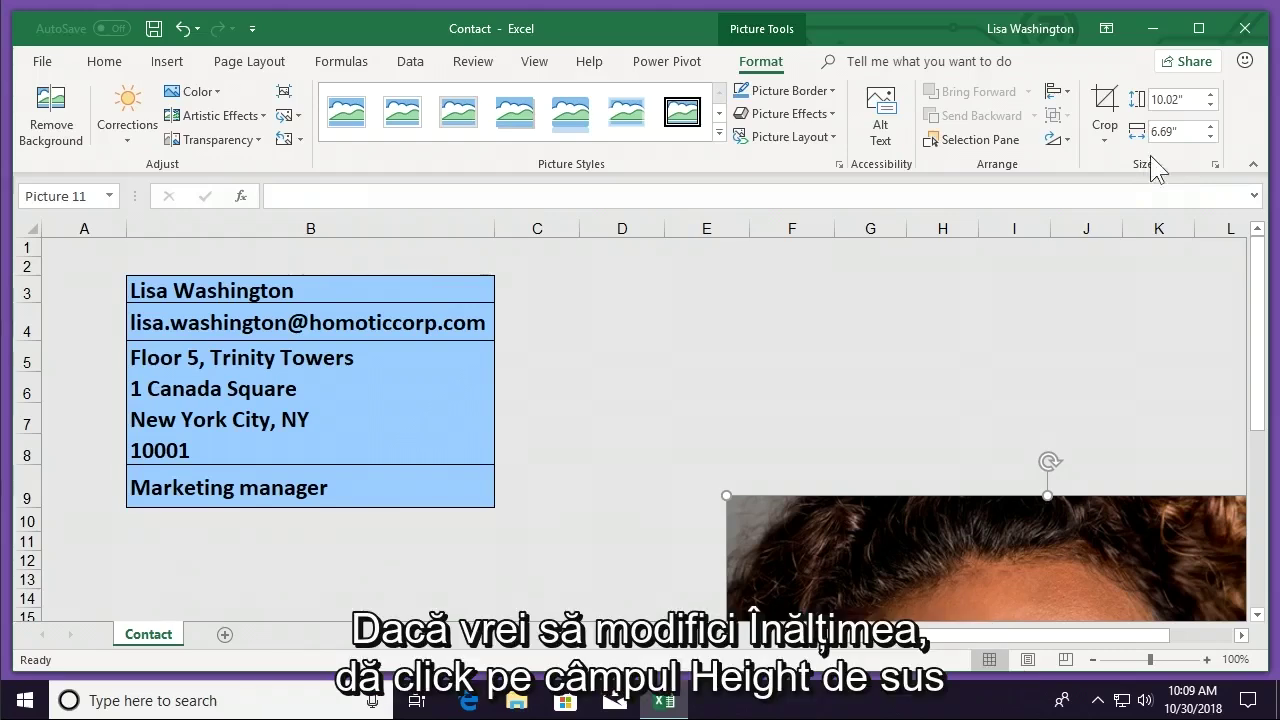
click(1186, 104)
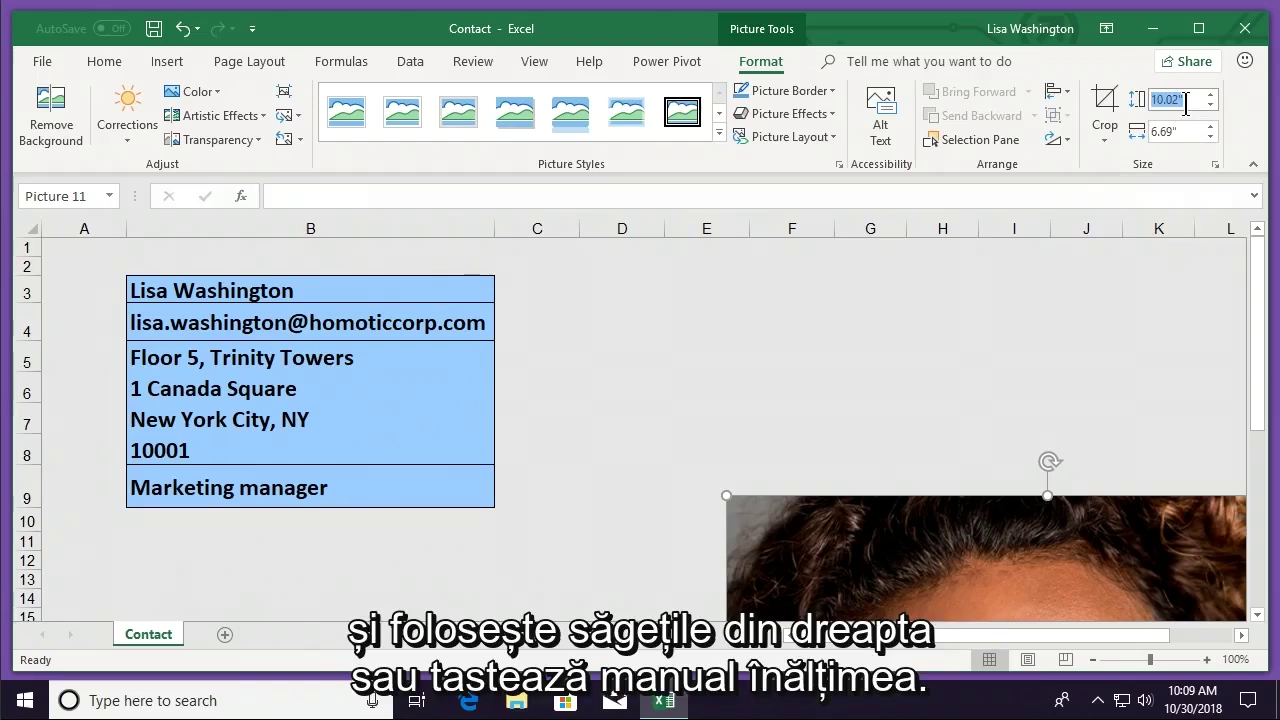
text(3)
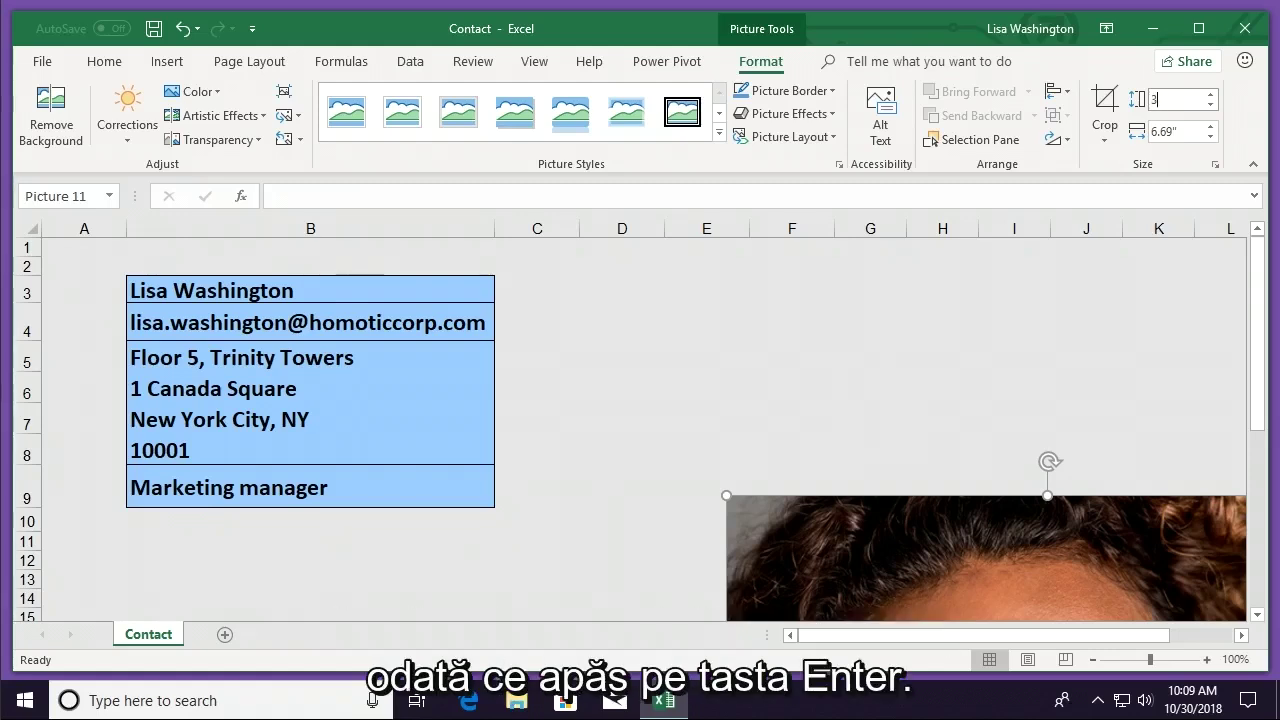
key(Return)
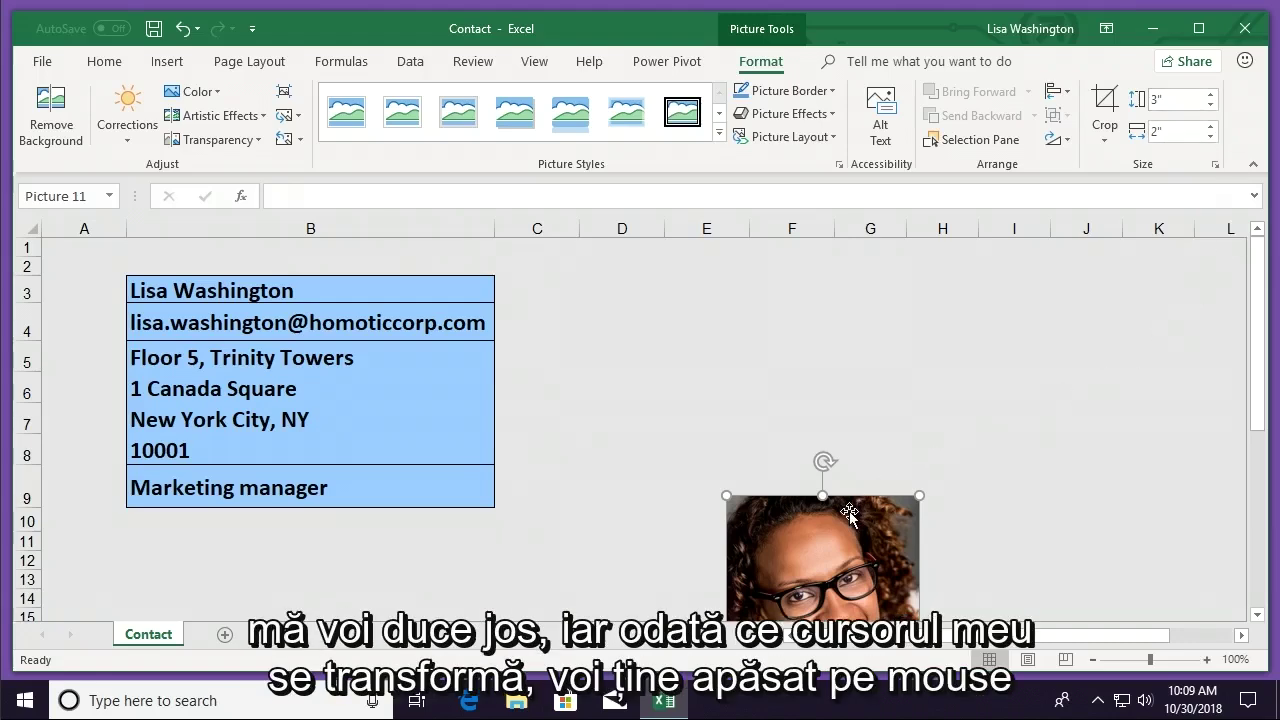
drag(849, 513, 1132, 270)
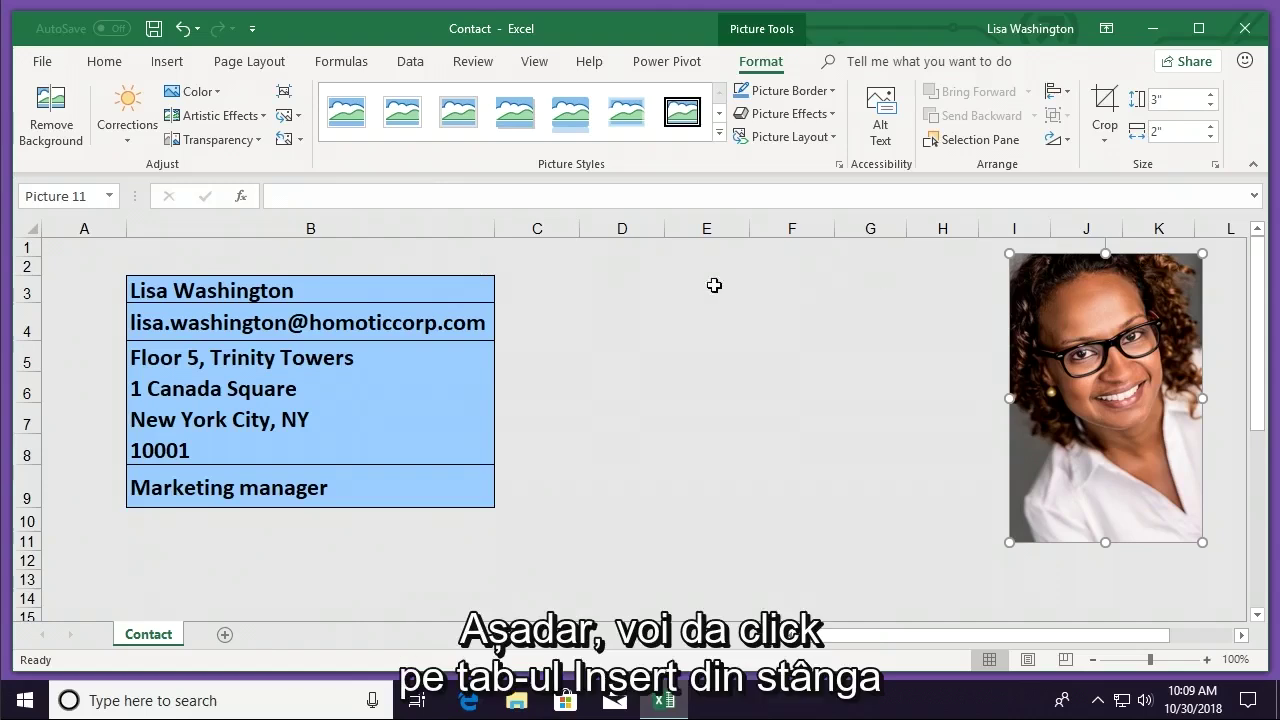
Check the OneDrive source for online pictures, and search Bing for "house logo".
click(167, 62)
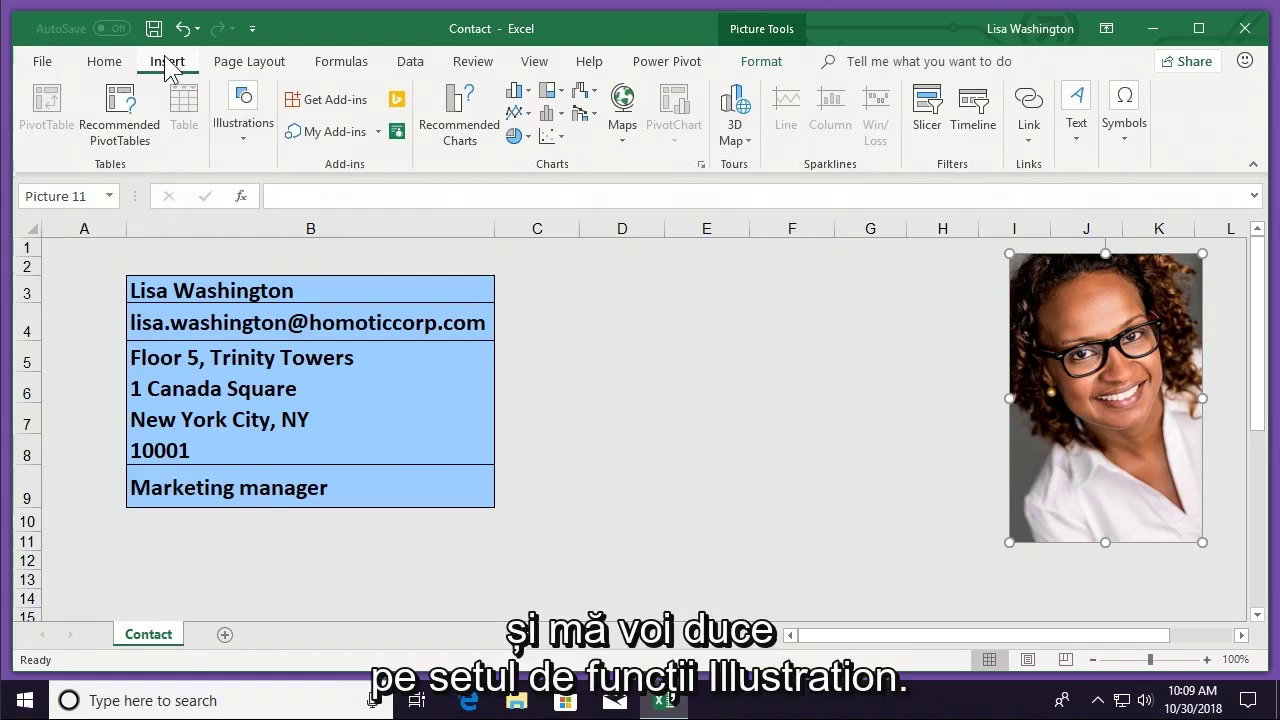
click(243, 110)
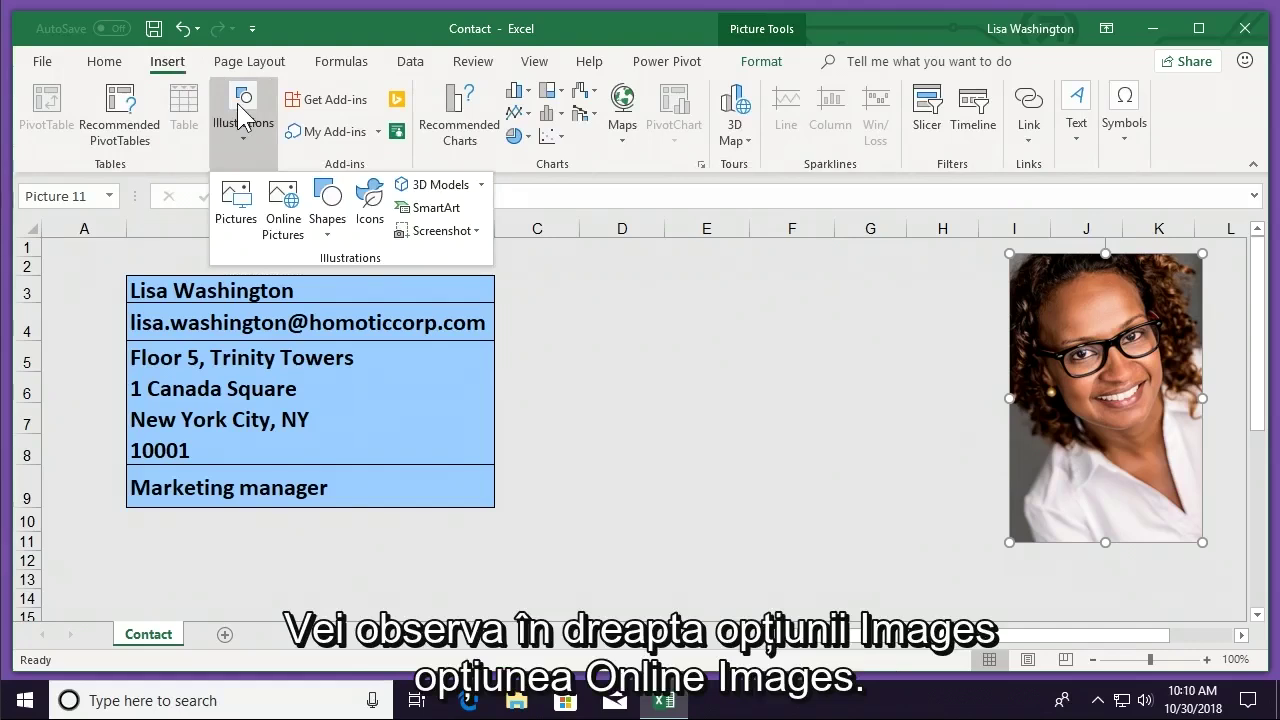
click(280, 200)
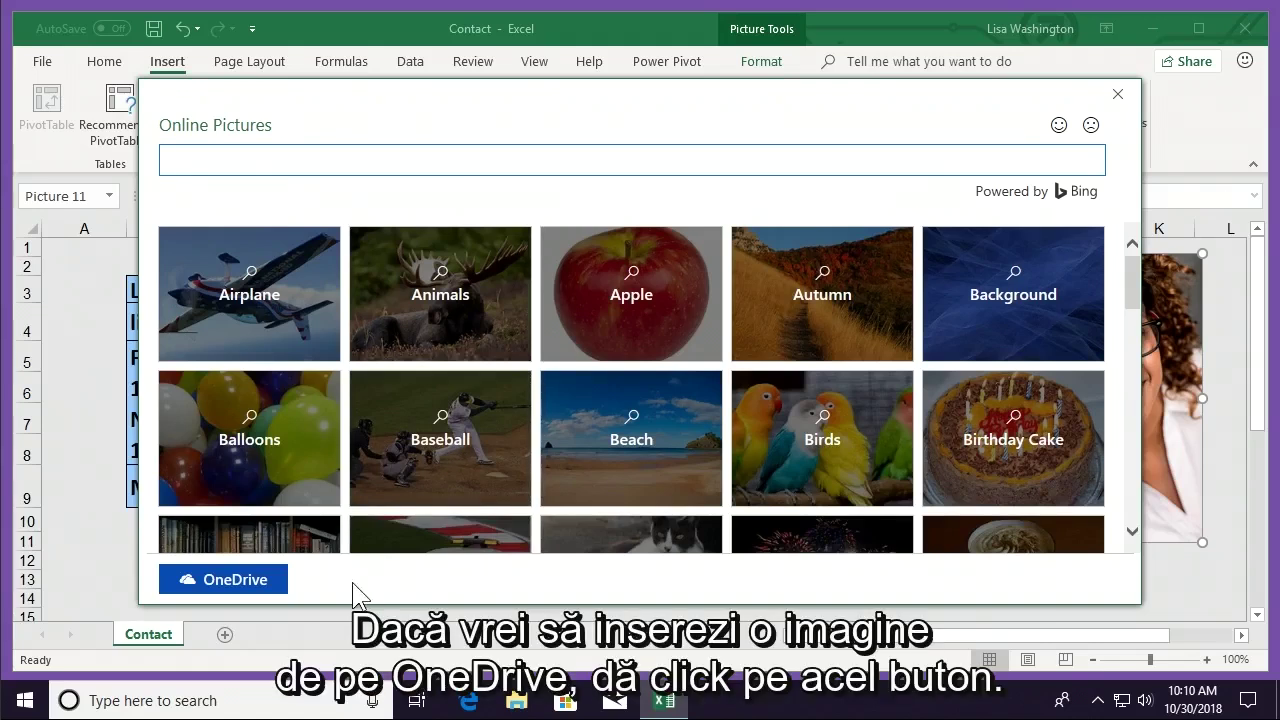
click(250, 590)
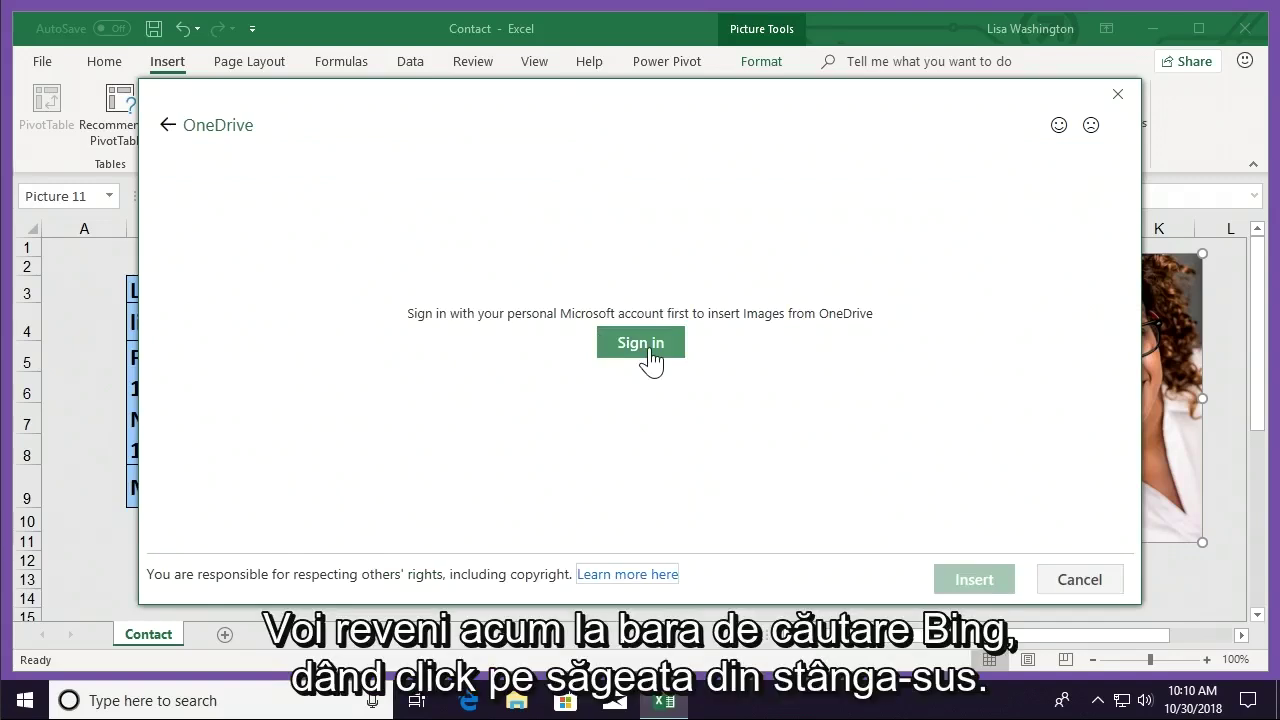
click(171, 128)
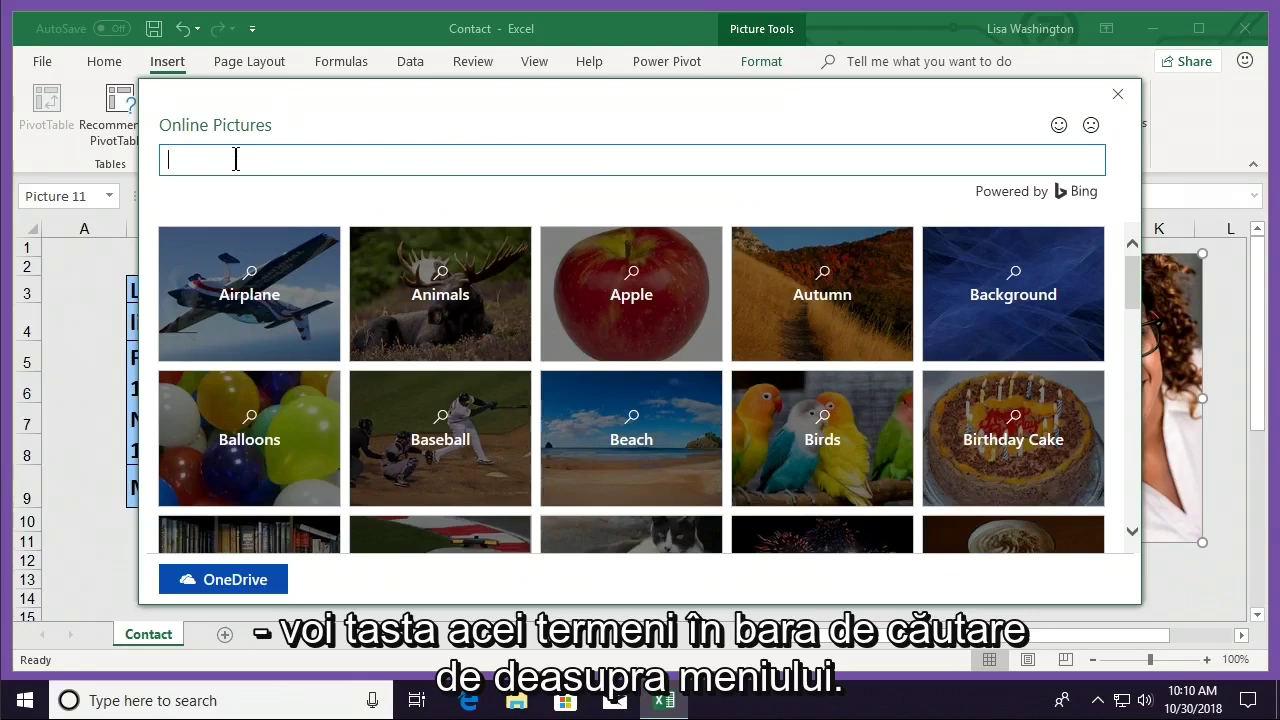
text(house logo)
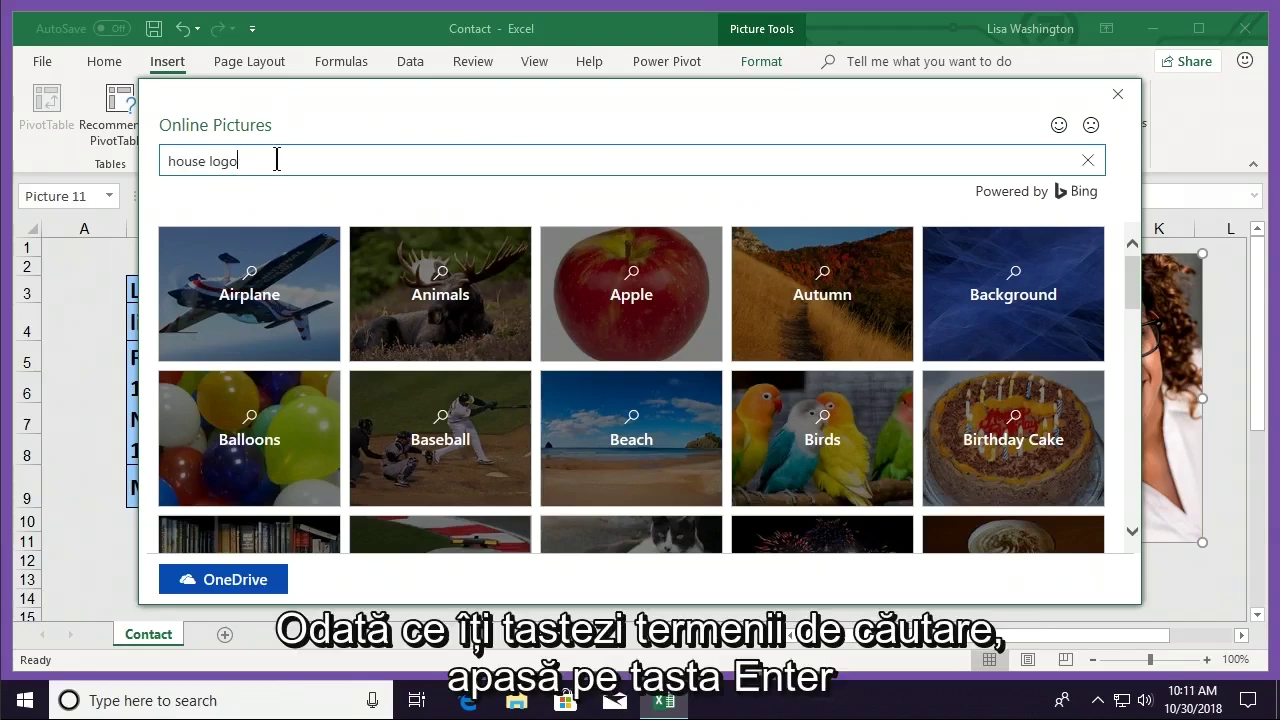
key(Return)
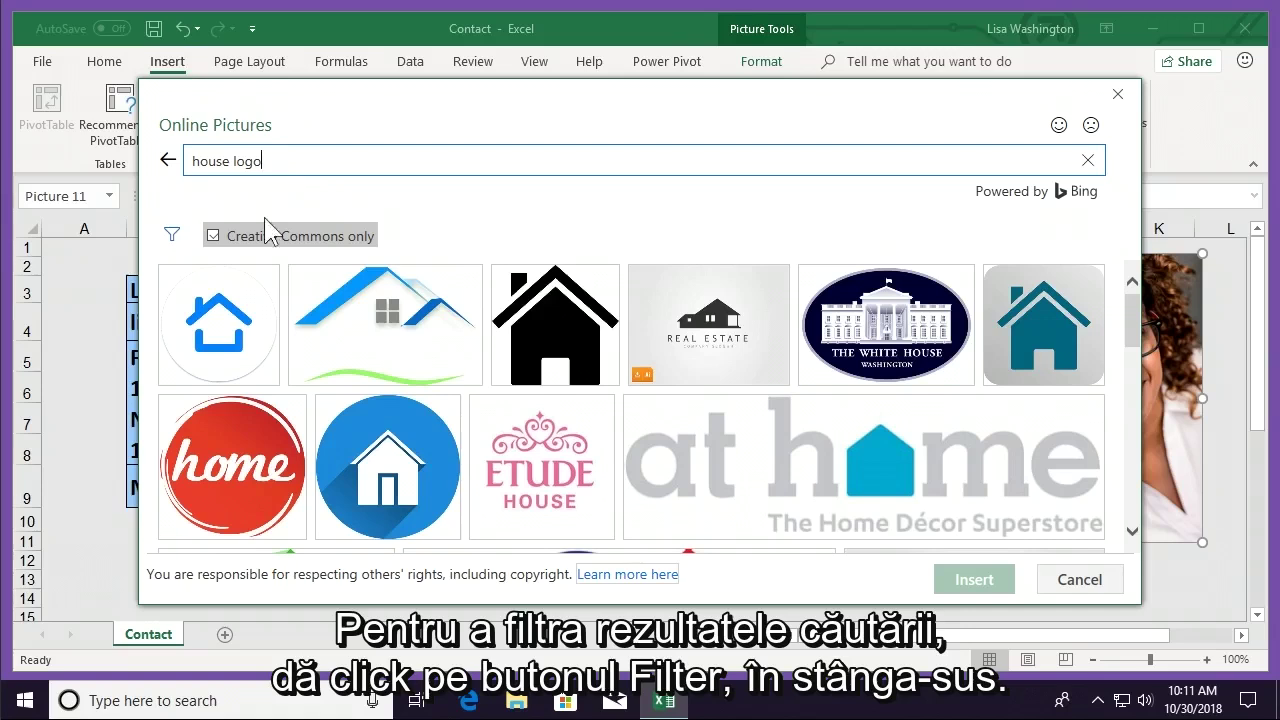
Review the size, type, layout and color filter options for the picture results.
click(174, 237)
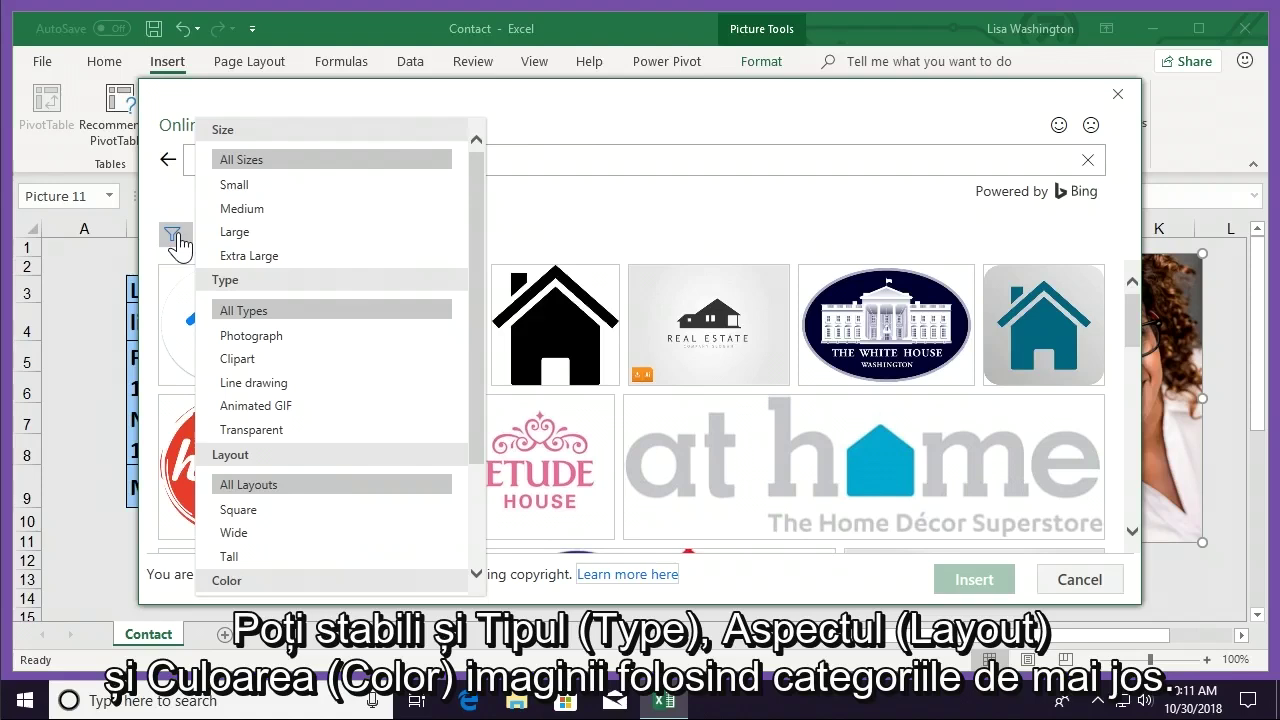
scroll(480, 318, down, 1)
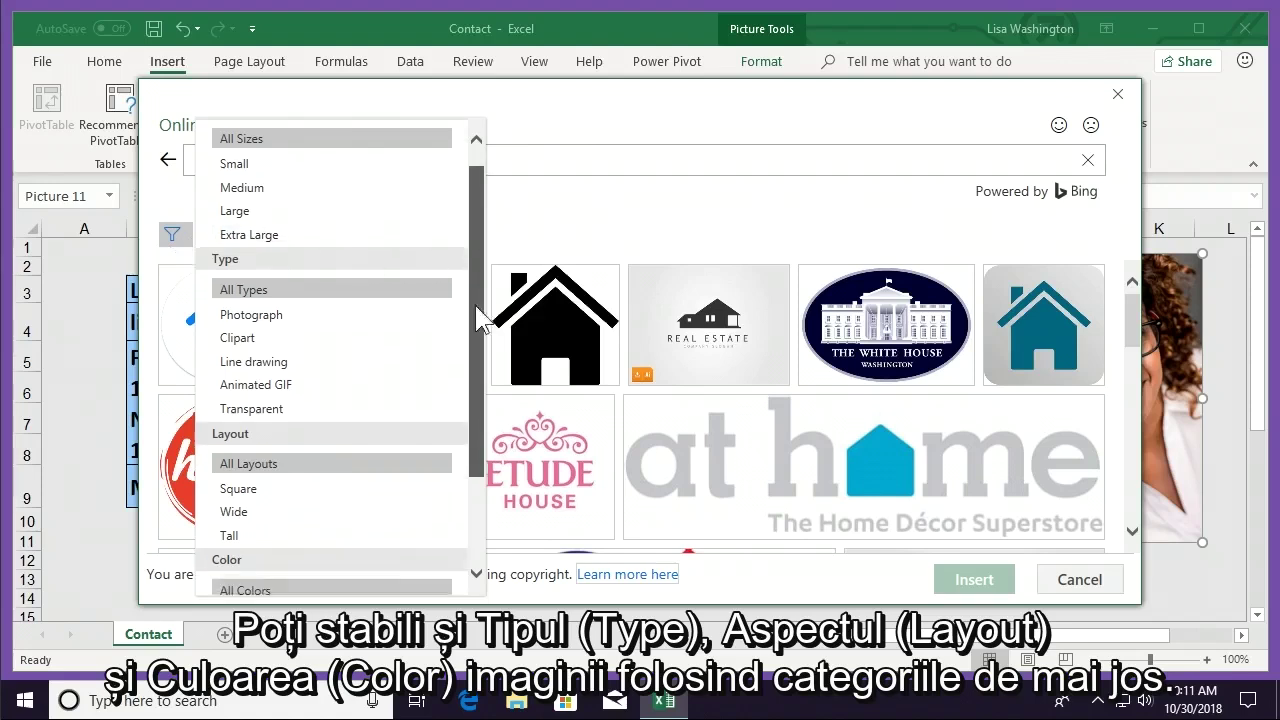
scroll(479, 365, down, 3)
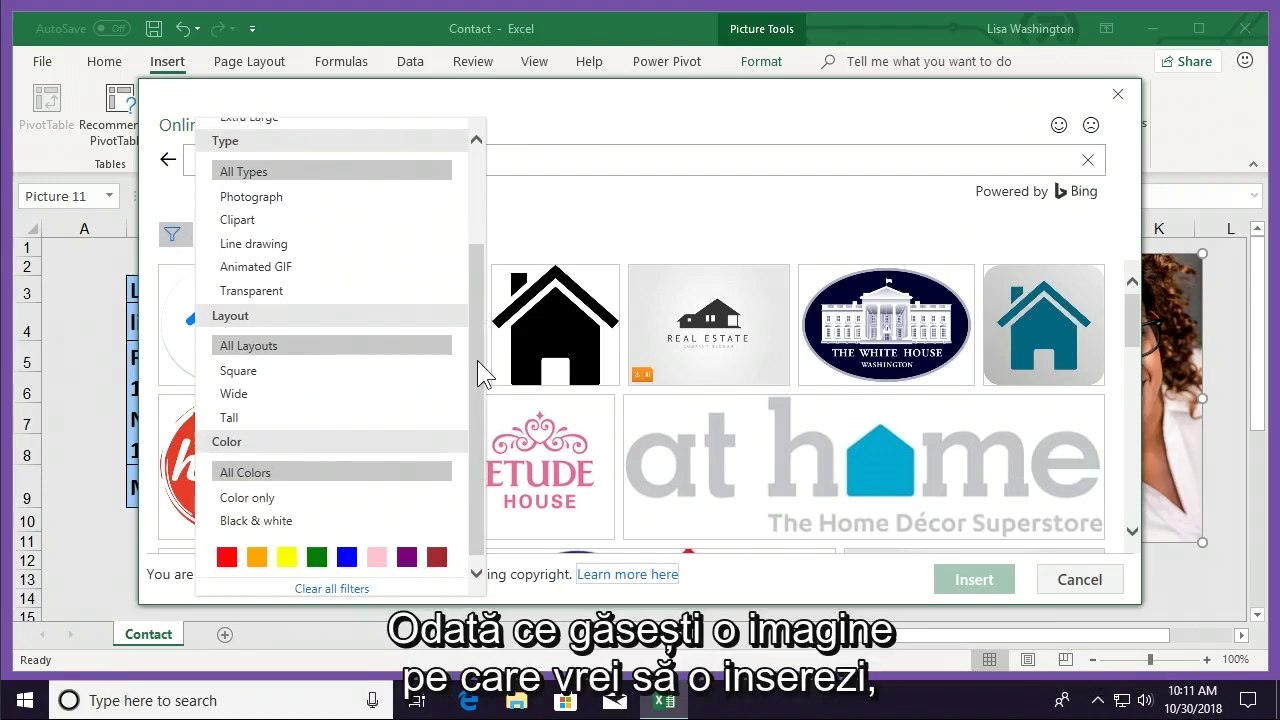
click(553, 224)
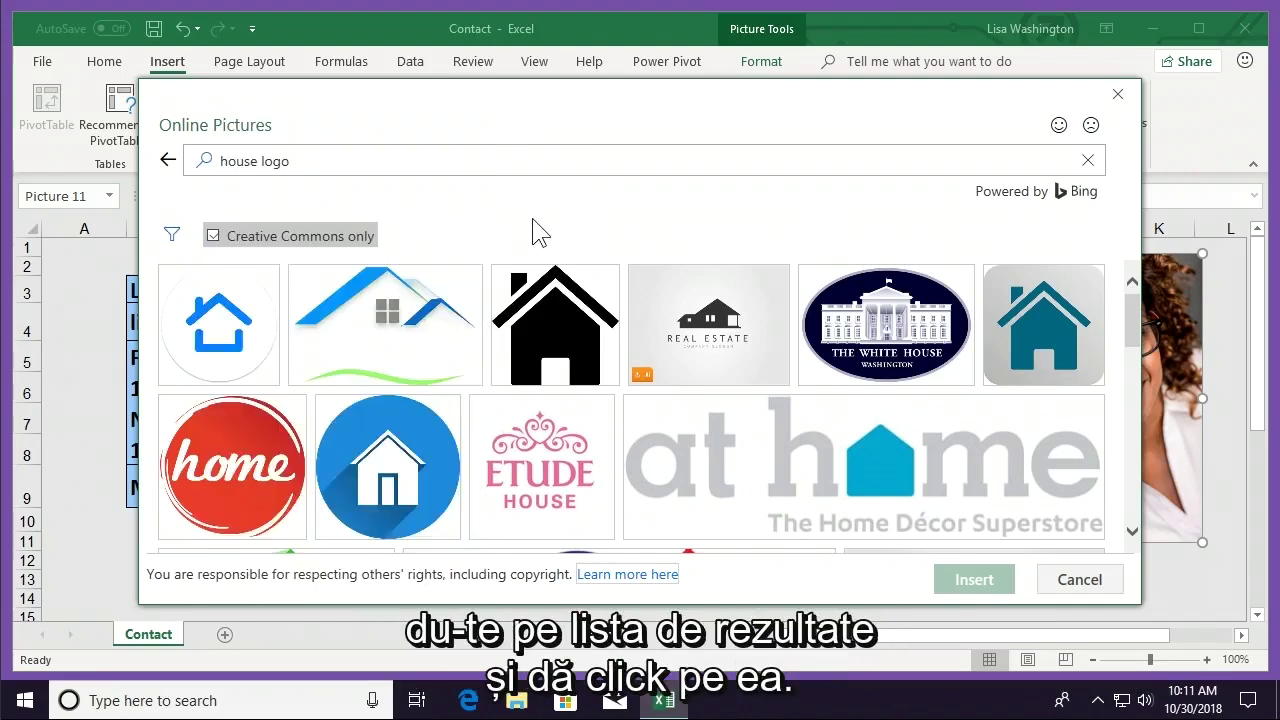
Insert only the black house silhouette from the search results, with the blue-roof logo deselected.
click(568, 298)
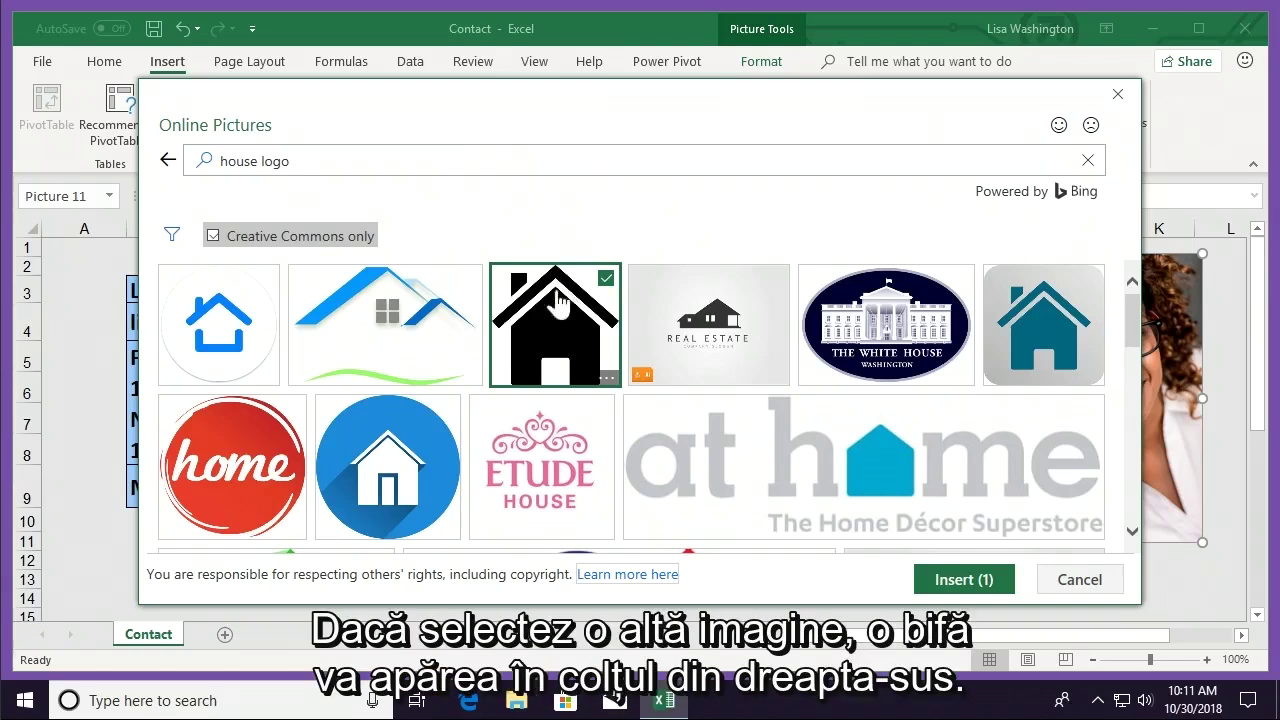
click(449, 309)
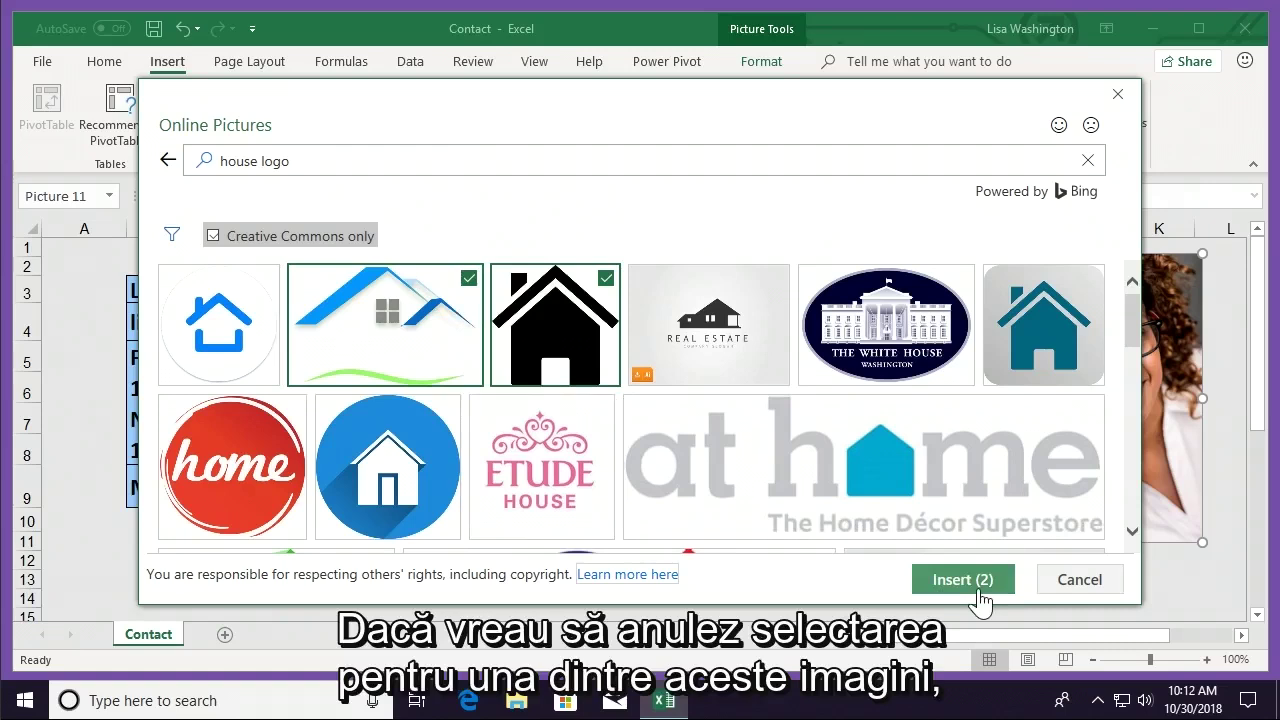
click(406, 370)
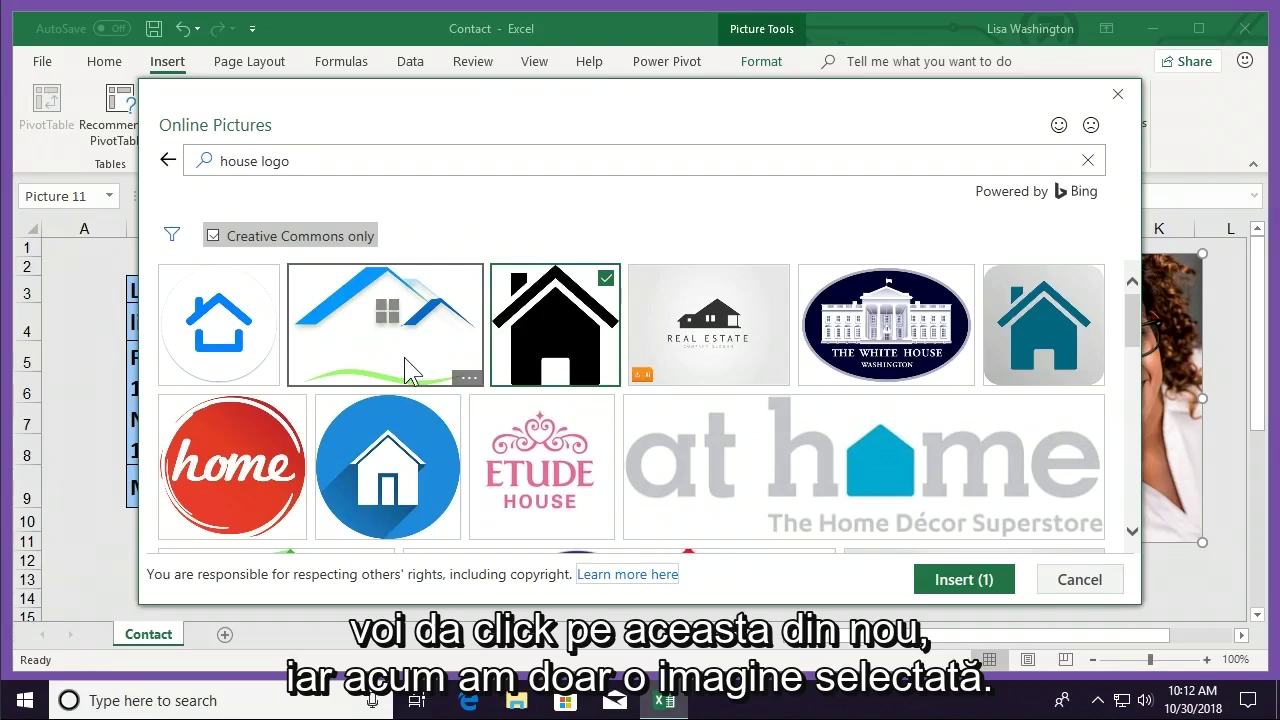
click(962, 588)
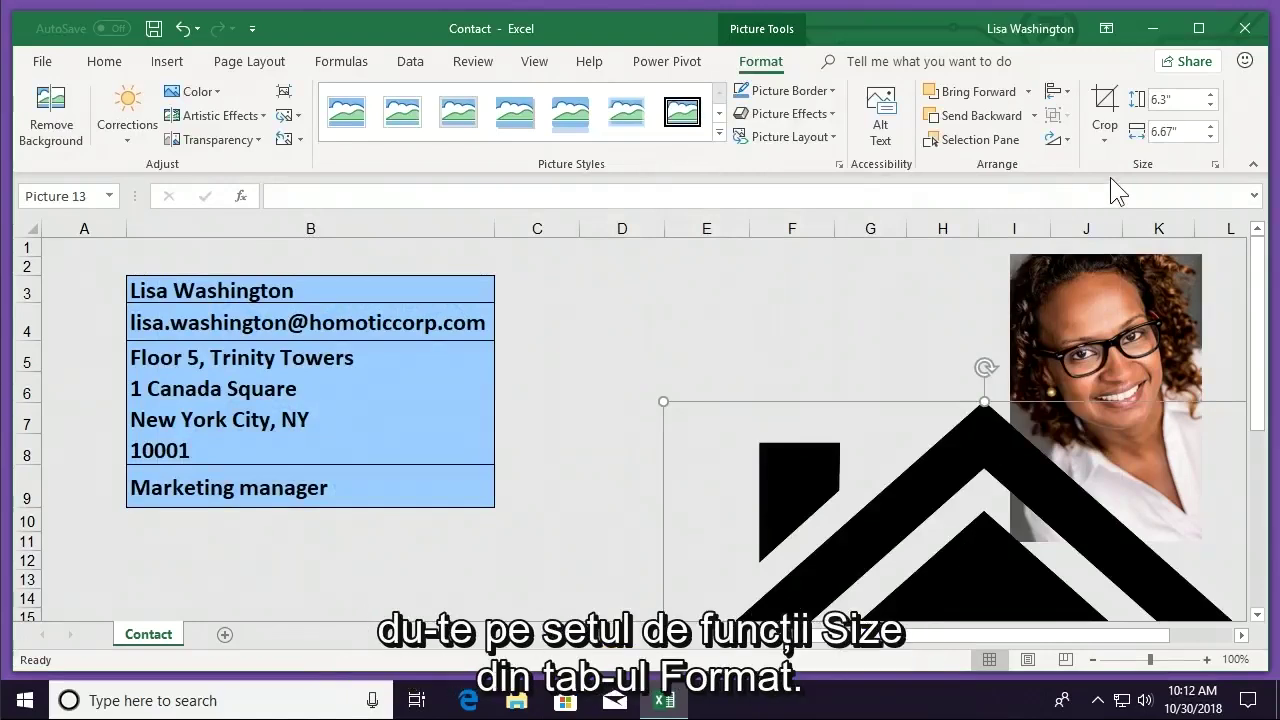
Set the house picture's height to 2 inches and move it up to row 3 across columns E to G.
click(1183, 99)
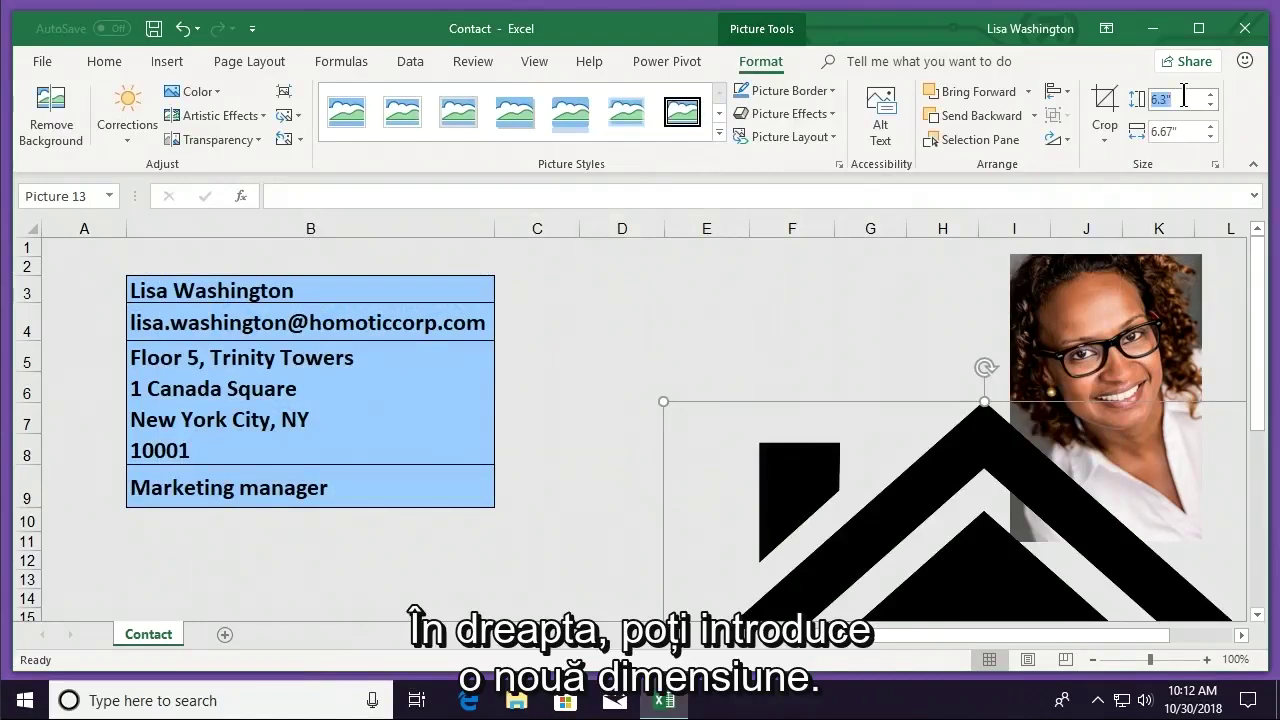
text(2)
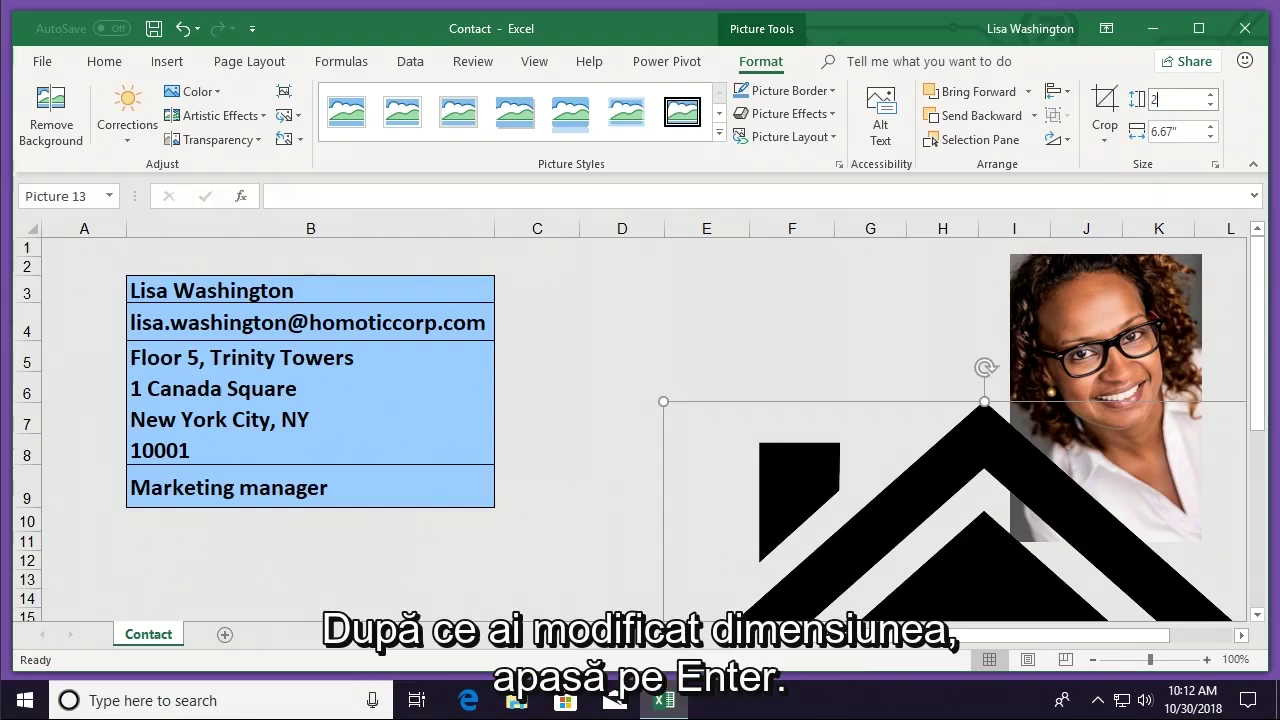
key(Return)
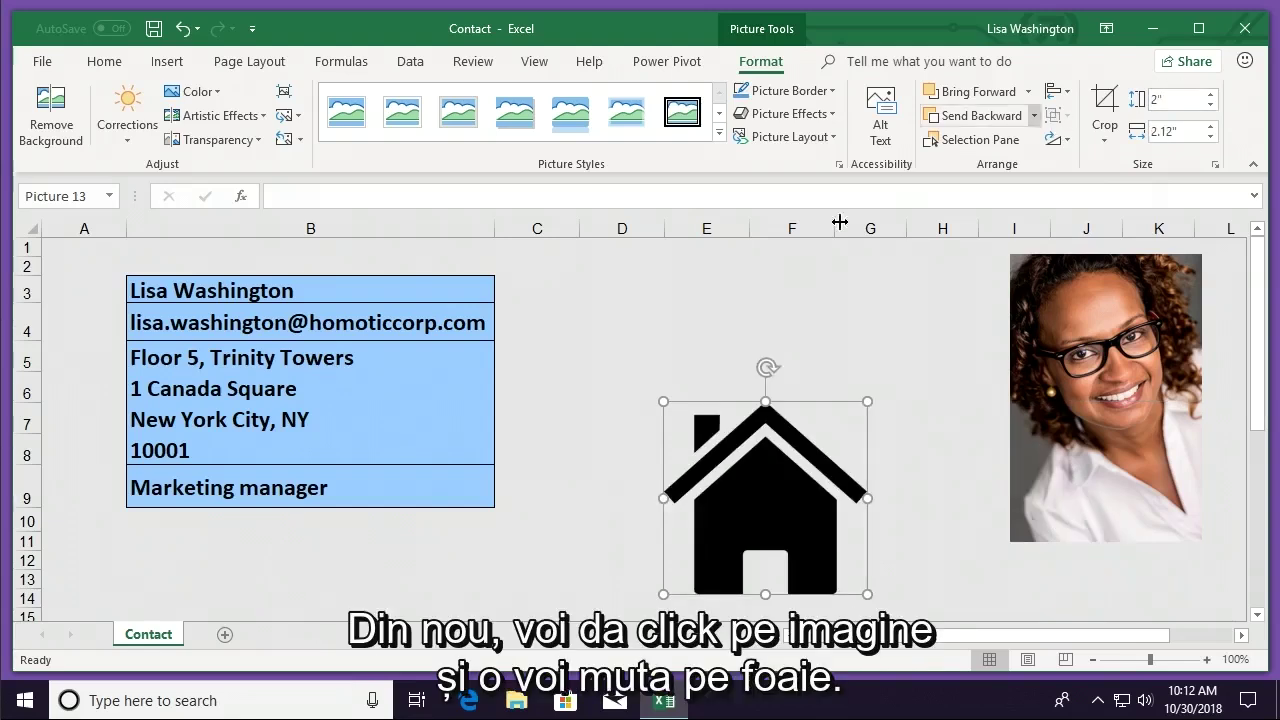
drag(793, 436, 791, 322)
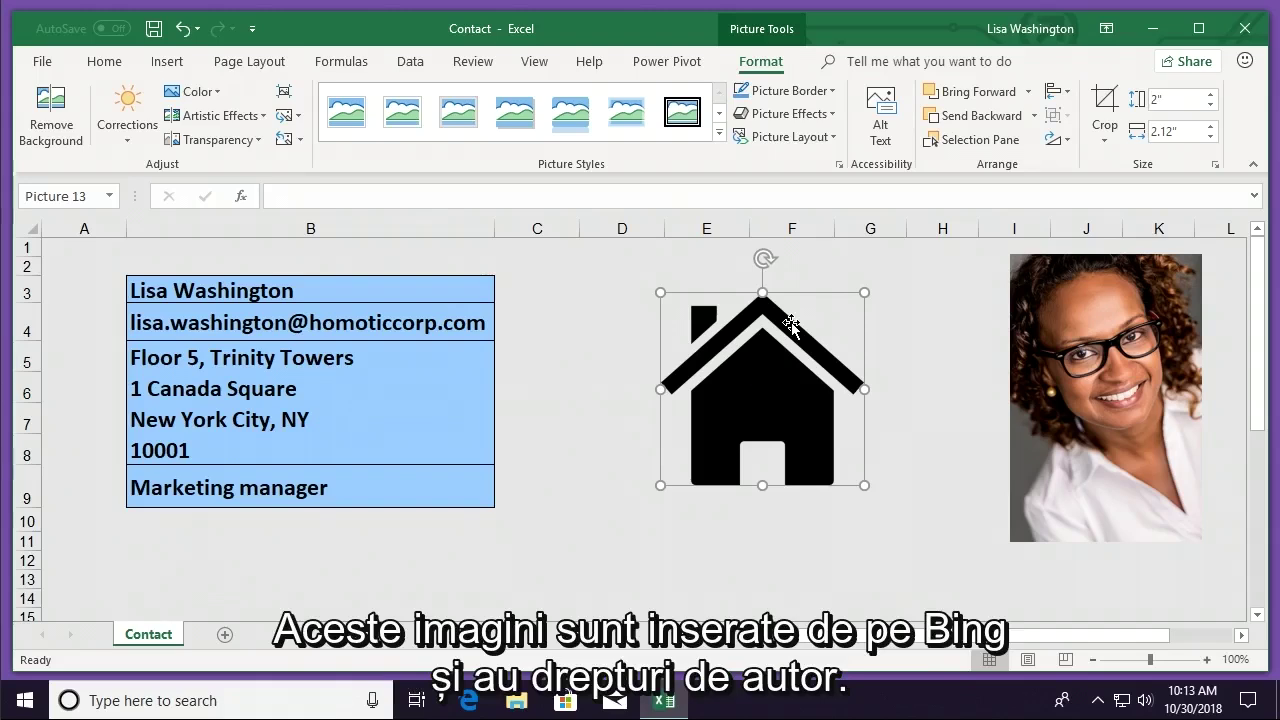
Delete the black house picture from the sheet.
click(938, 478)
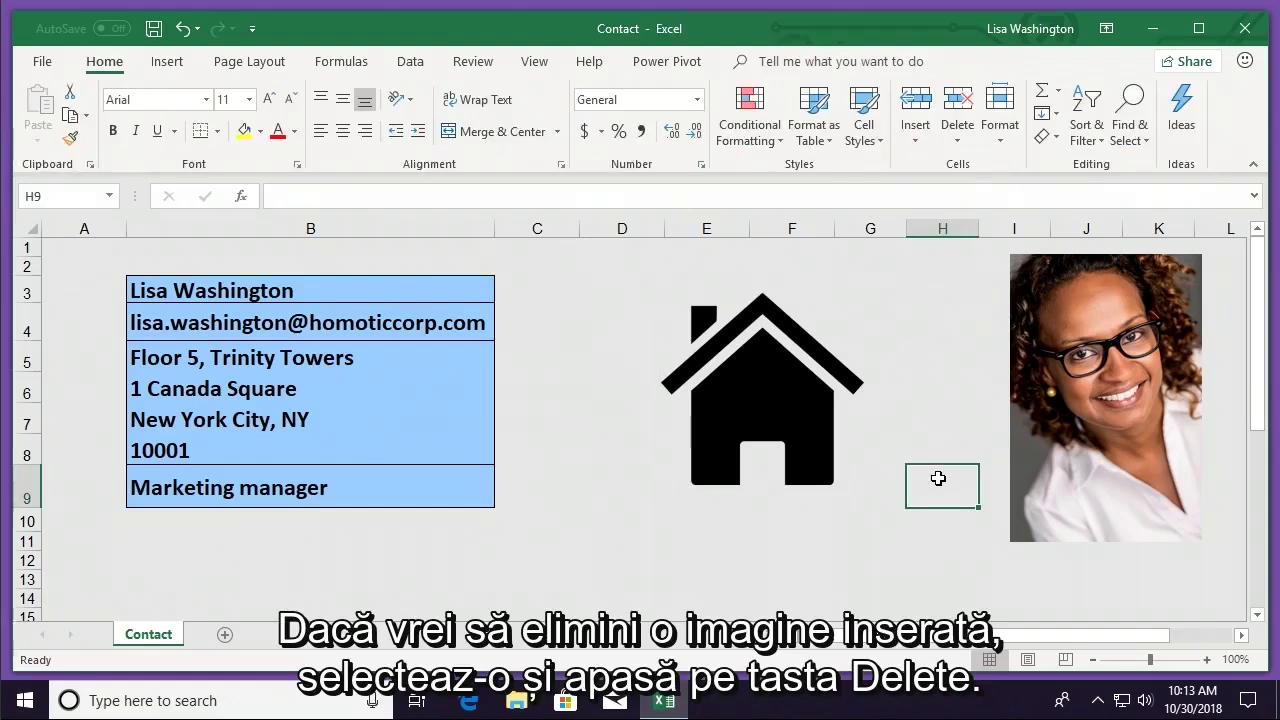
click(783, 395)
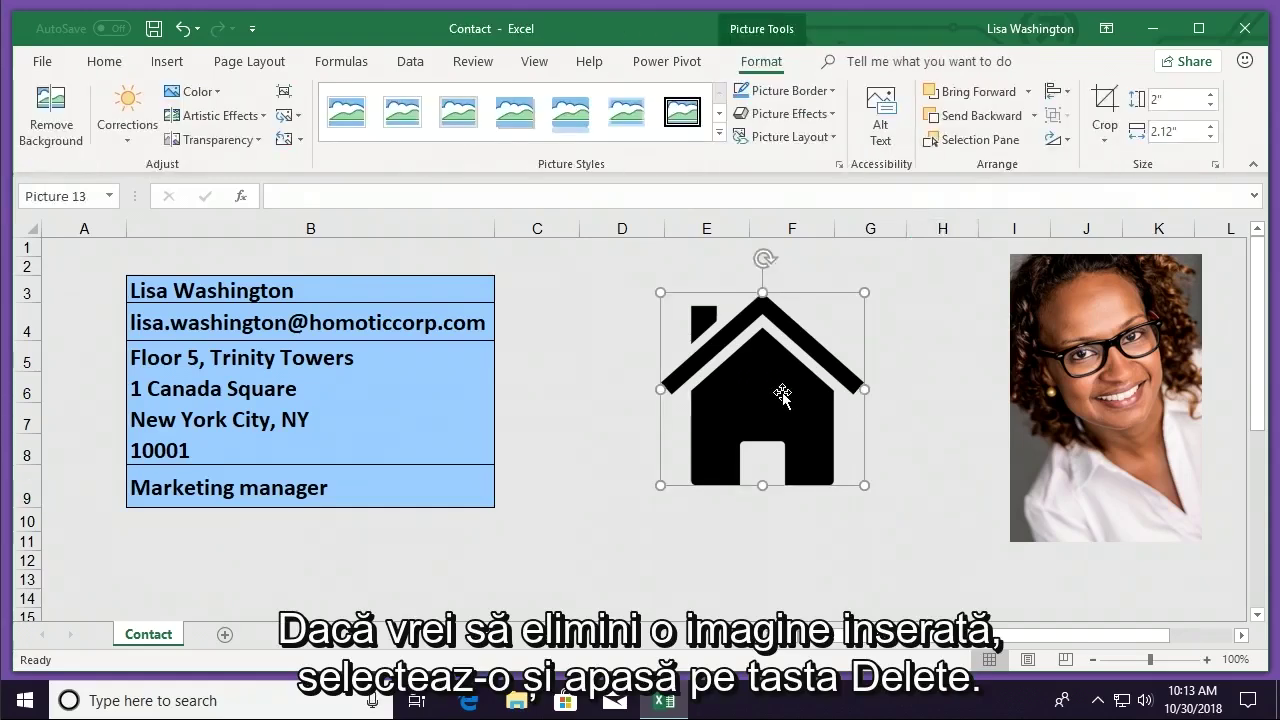
key(Delete)
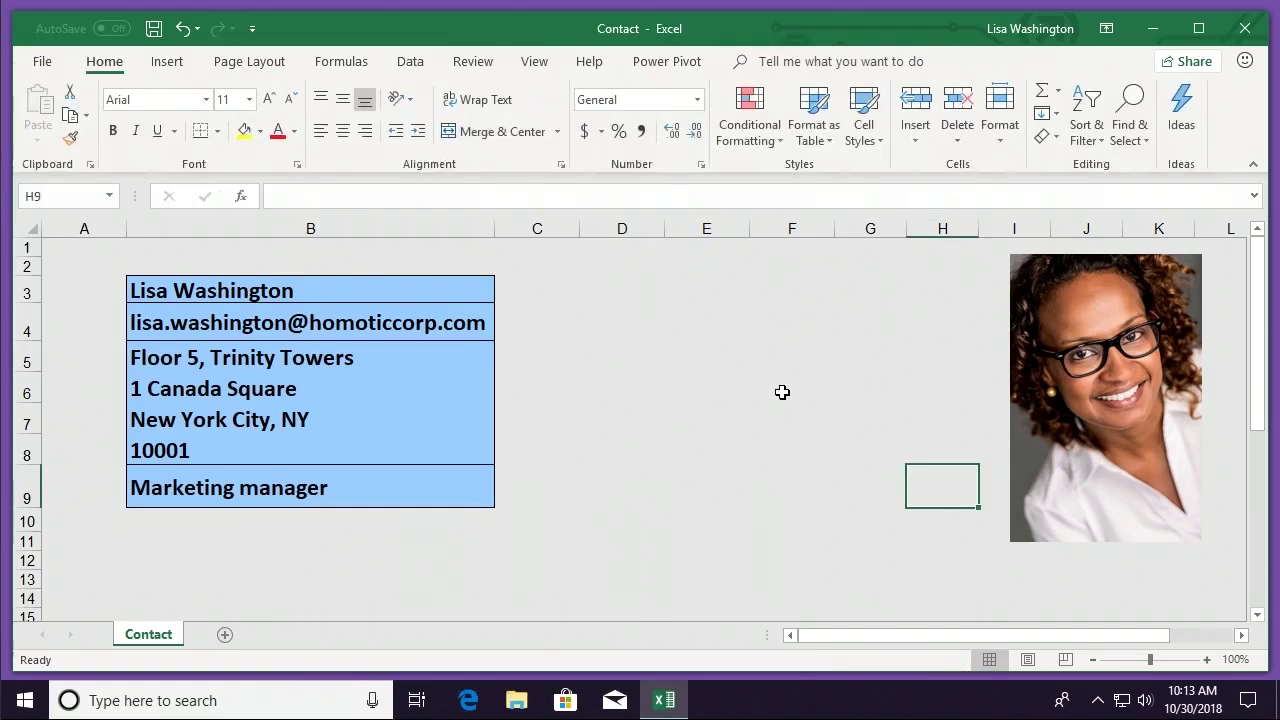